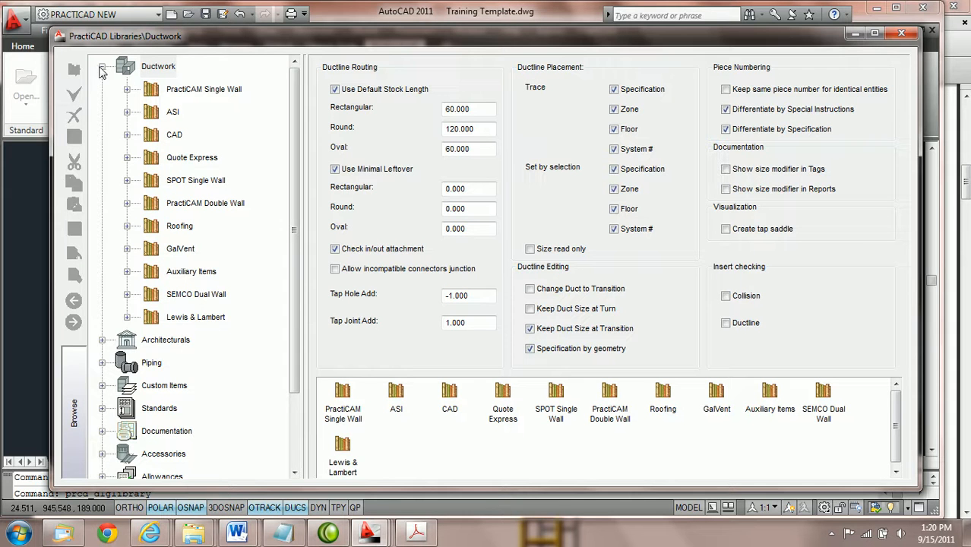
Open the Grill Supply library under Architecturals > Grill and maximize the library window
{"action": "left_click", "coordinate": [103, 69]}
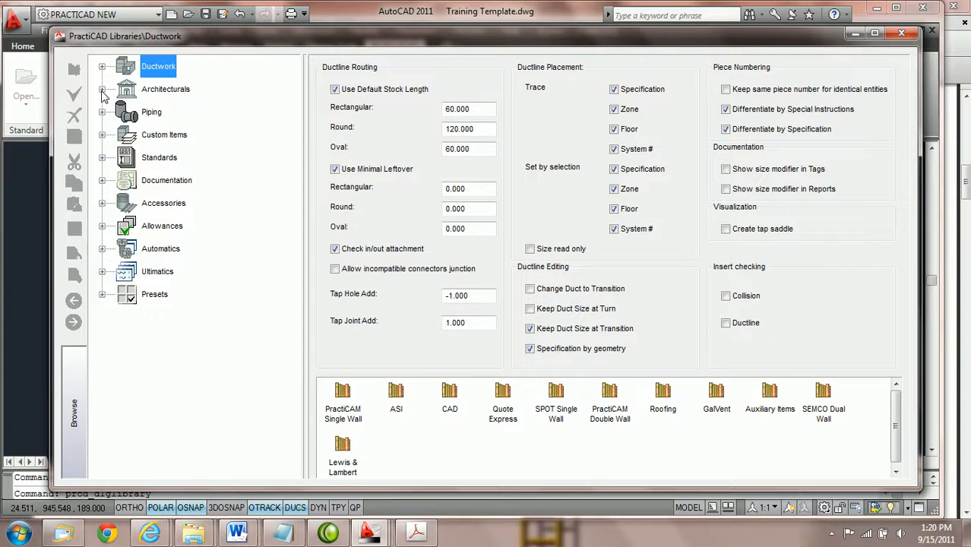
{"action": "left_click", "coordinate": [101, 90]}
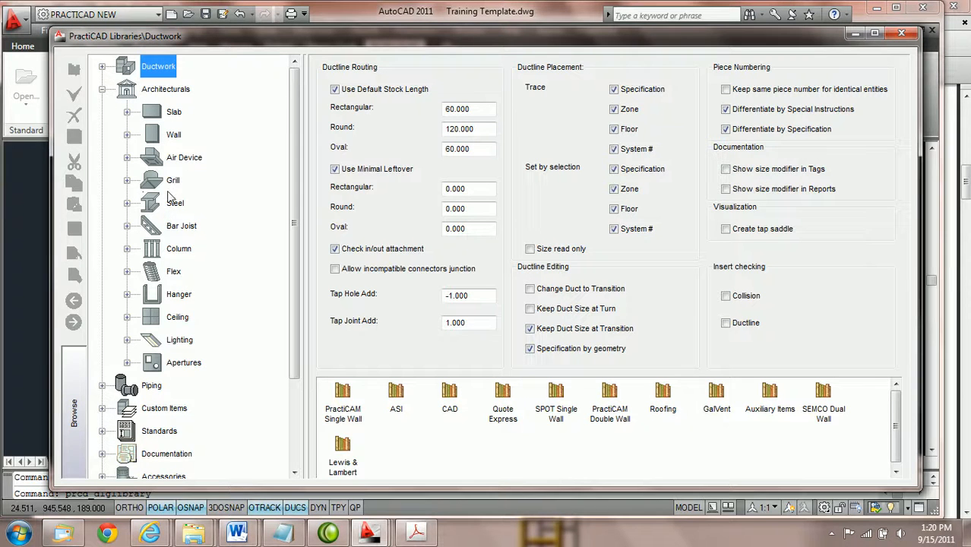
{"action": "left_click", "coordinate": [126, 181]}
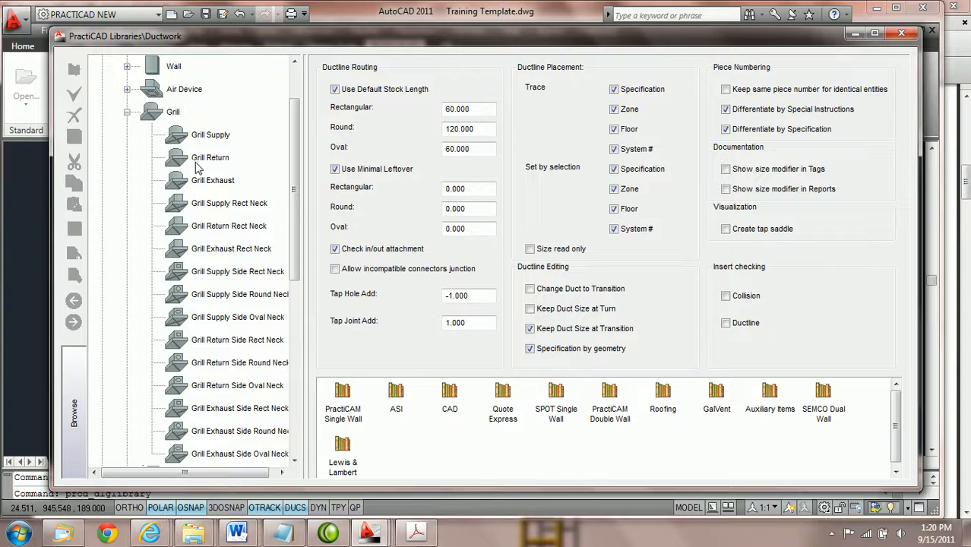
{"action": "left_click", "coordinate": [211, 137]}
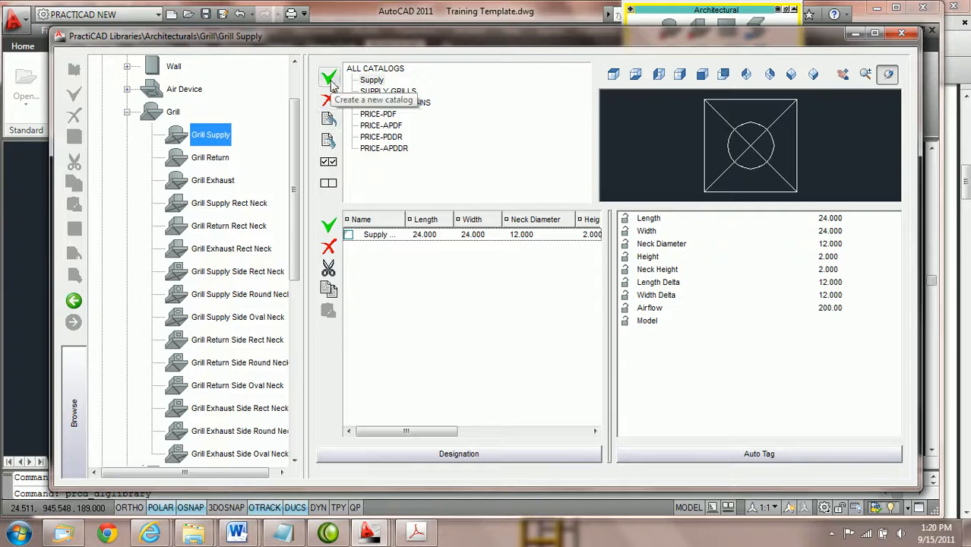
{"action": "left_click", "coordinate": [875, 34]}
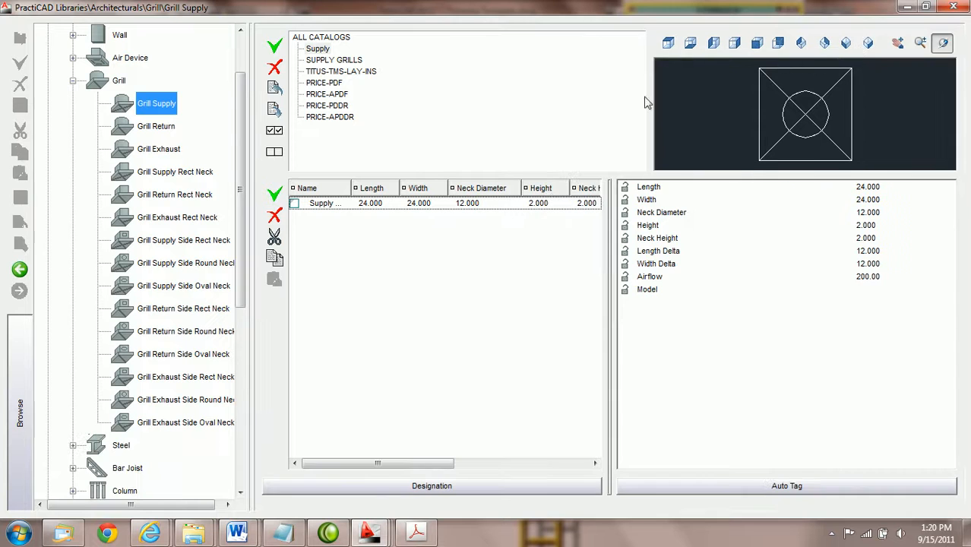
Create a new Grill Supply catalog named TMS LAYINS
{"action": "left_click", "coordinate": [274, 48]}
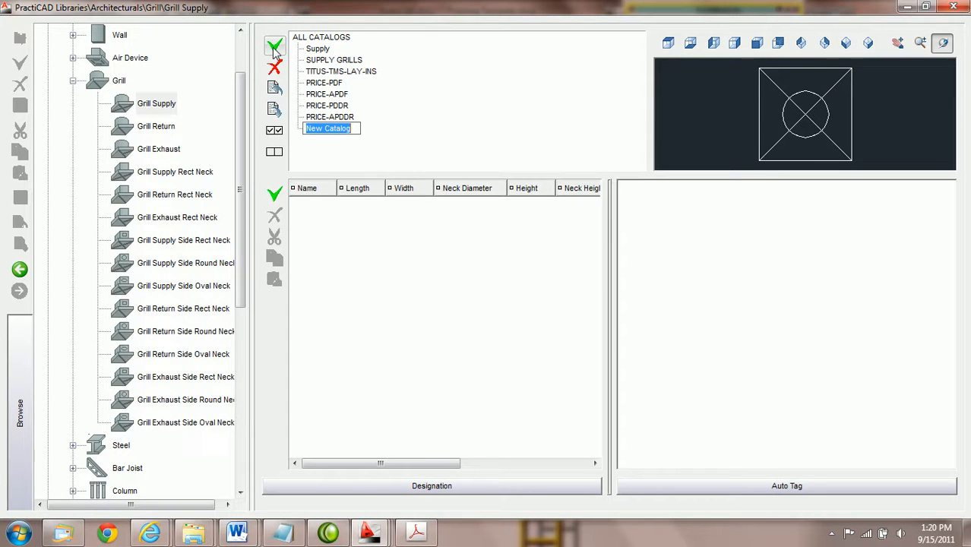
{"action": "type", "text": "TMS LAYINS"}
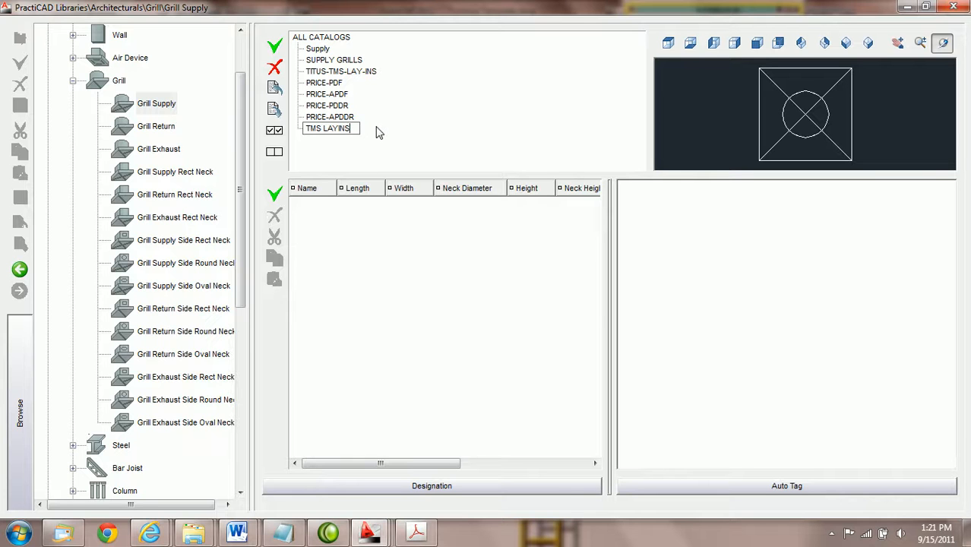
{"action": "key", "text": "Return"}
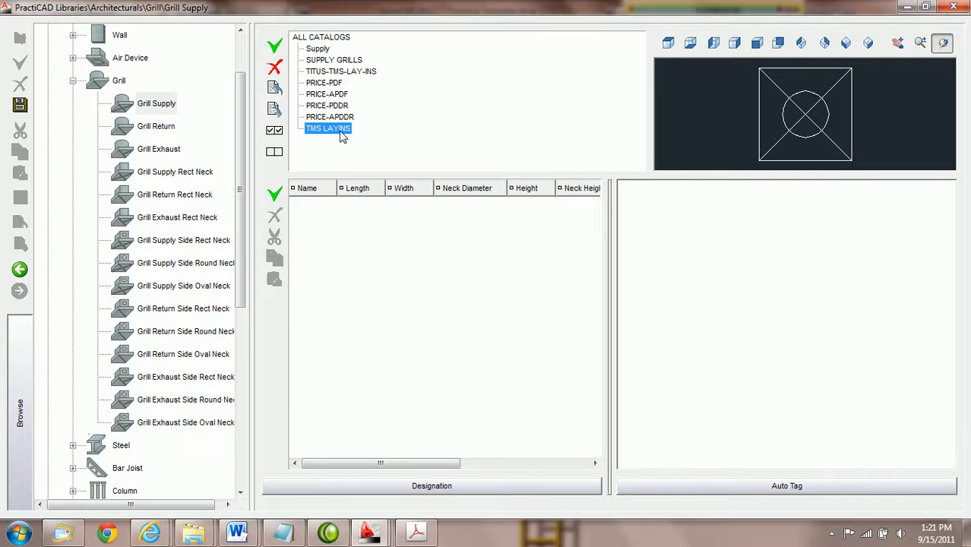
Add a new item named 4" Titus to the TMS LAYINS catalog
{"action": "left_click", "coordinate": [275, 196]}
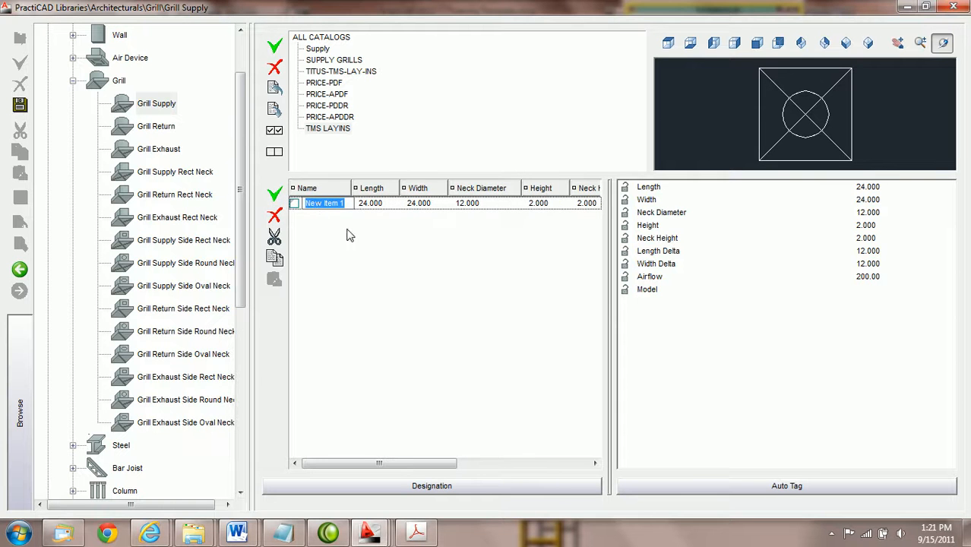
{"action": "type", "text": "4\""}
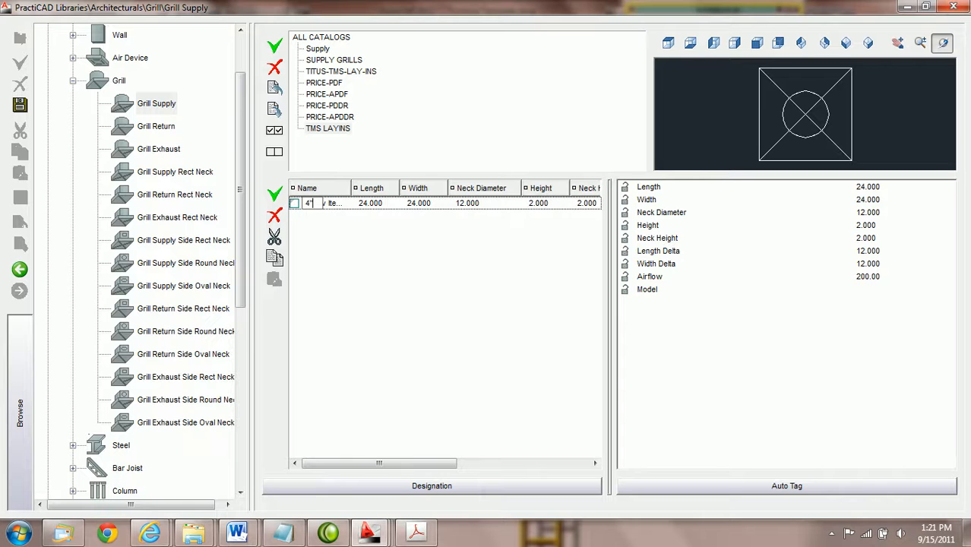
{"action": "type", "text": " Titus"}
{"action": "left_click_drag", "start_coordinate": [334, 203], "coordinate": [316, 203]}
Show the grill preview in SW Isometric view and check the ceiling module size in the Titus TMS diffuser PDF in Acrobat
{"action": "left_click", "coordinate": [845, 43]}
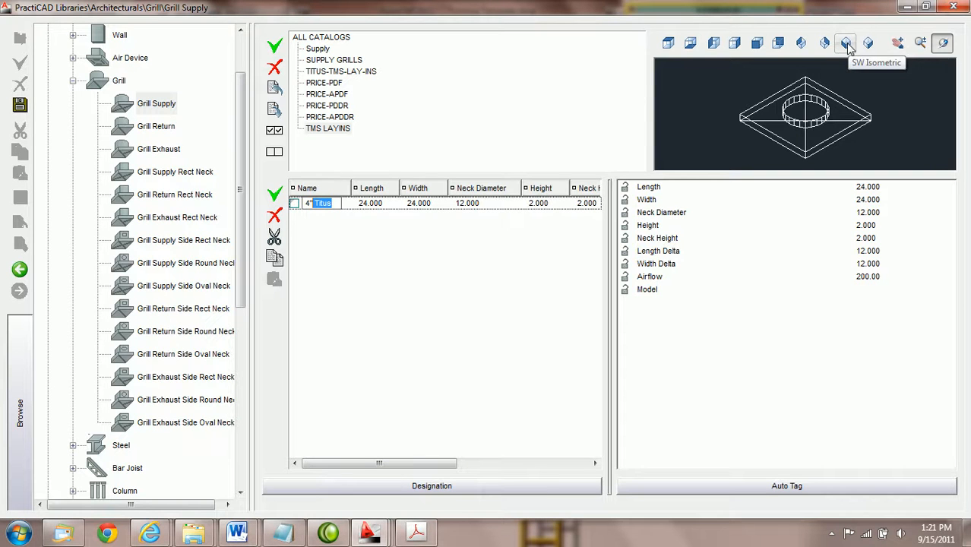
{"action": "left_click", "coordinate": [888, 192]}
{"action": "scroll", "coordinate": [887, 192], "scroll_direction": "up", "scroll_amount": 1}
{"action": "scroll", "coordinate": [886, 194], "scroll_direction": "down", "scroll_amount": 3}
{"action": "scroll", "coordinate": [884, 199], "scroll_direction": "up", "scroll_amount": 1}
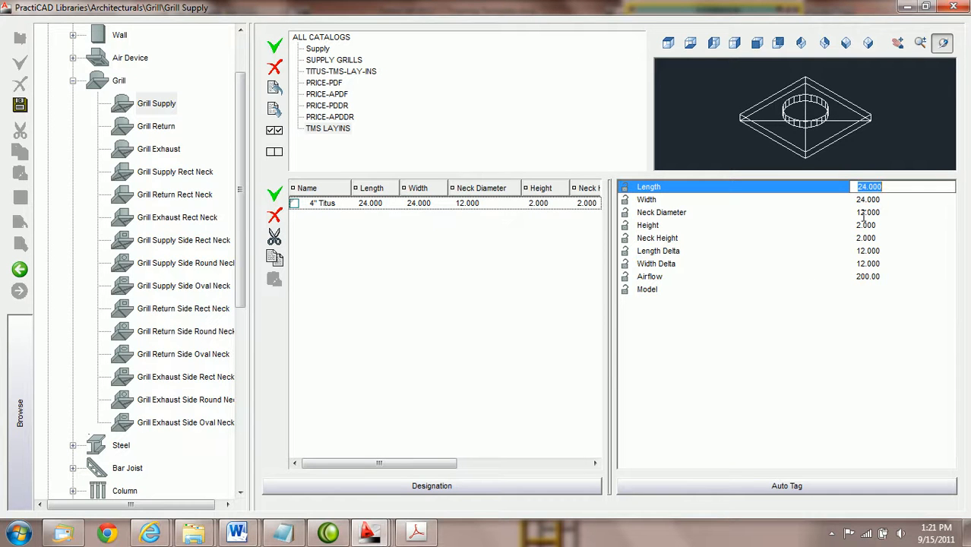
{"action": "left_click", "coordinate": [416, 532]}
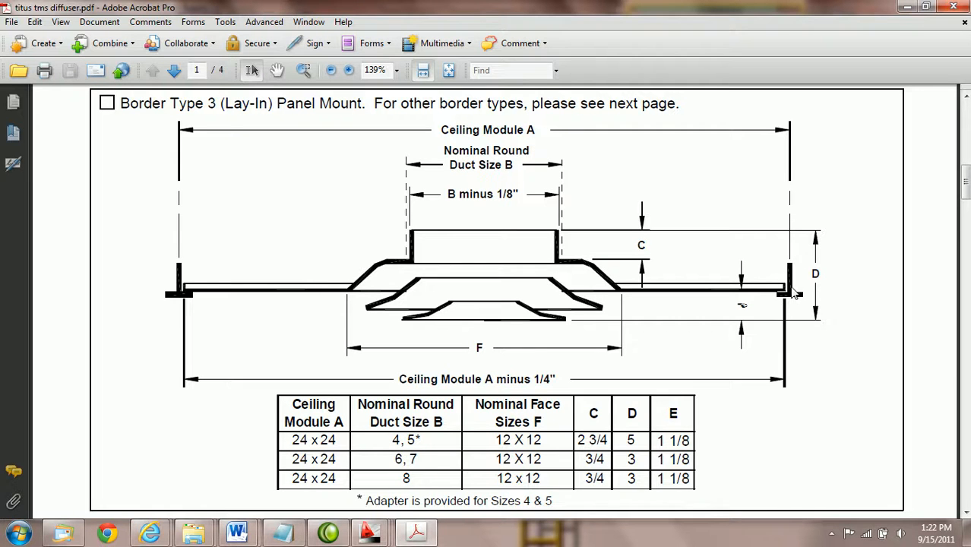
{"action": "left_click", "coordinate": [416, 532]}
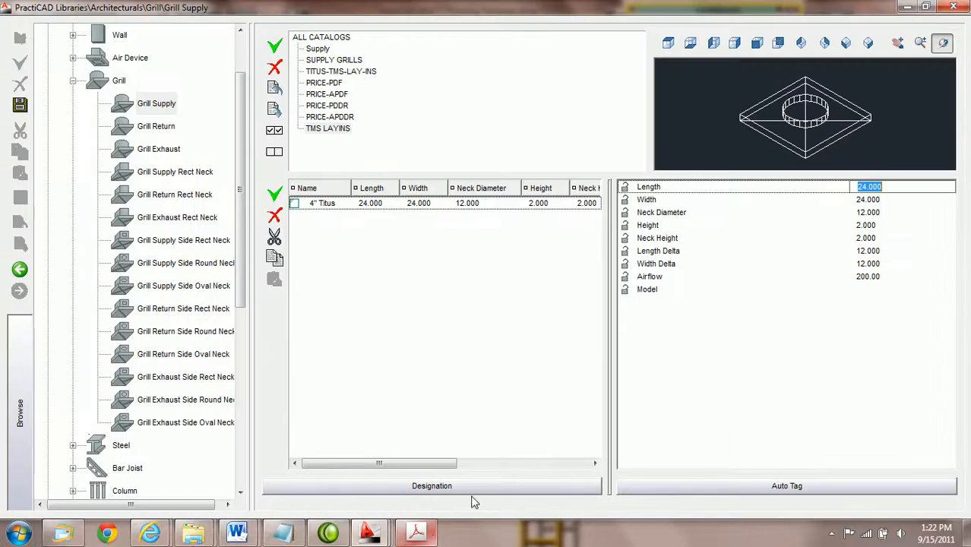
Set the 4" Titus grill's neck diameter to 4, keeping the default width
{"action": "left_click", "coordinate": [892, 199]}
{"action": "key", "text": "Tab"}
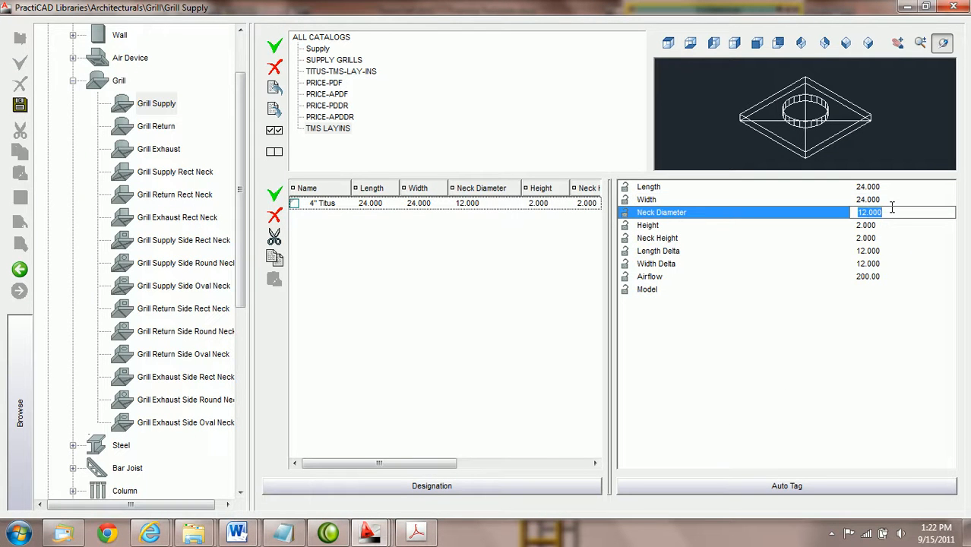
{"action": "type", "text": "4"}
{"action": "key", "text": "Tab"}
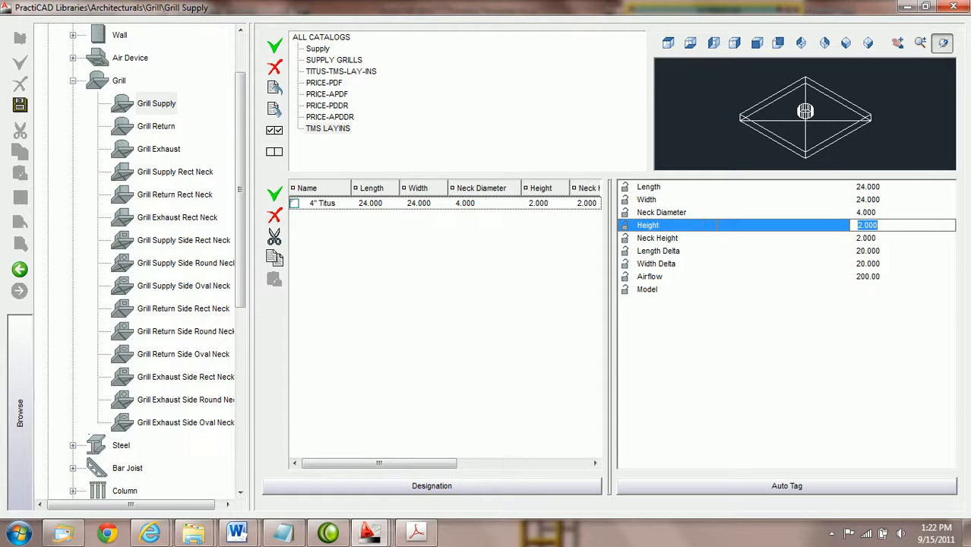
Check the diffuser's height dimensions in the Titus PDF, then return to the PractiCAD library and preview the grill from the front
{"action": "left_click", "coordinate": [416, 532]}
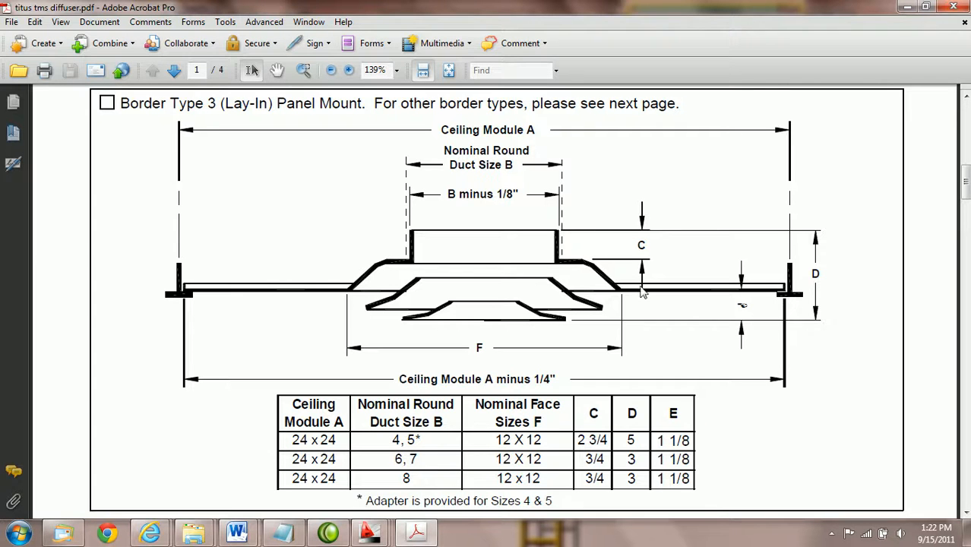
{"action": "mouse_move", "coordinate": [370, 534]}
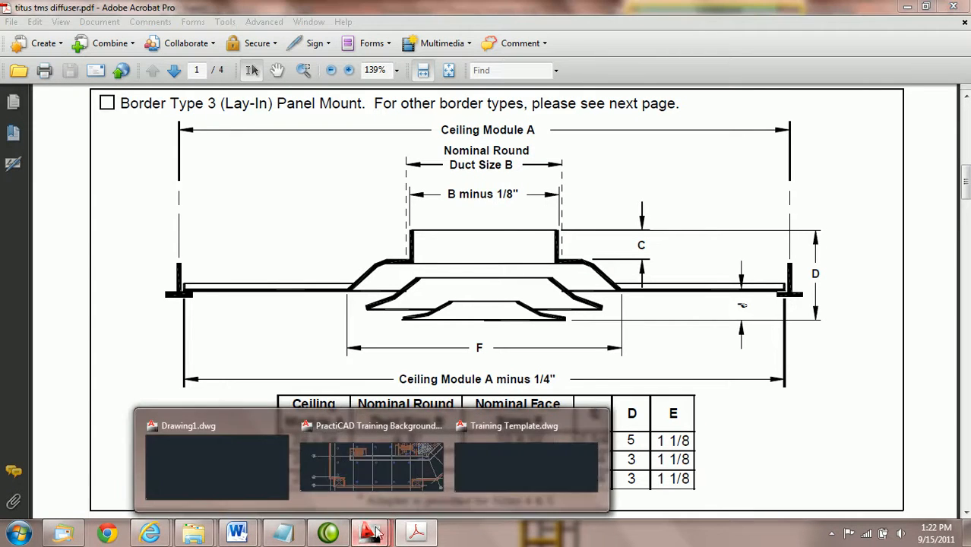
{"action": "left_click", "coordinate": [479, 491]}
{"action": "left_click", "coordinate": [757, 43]}
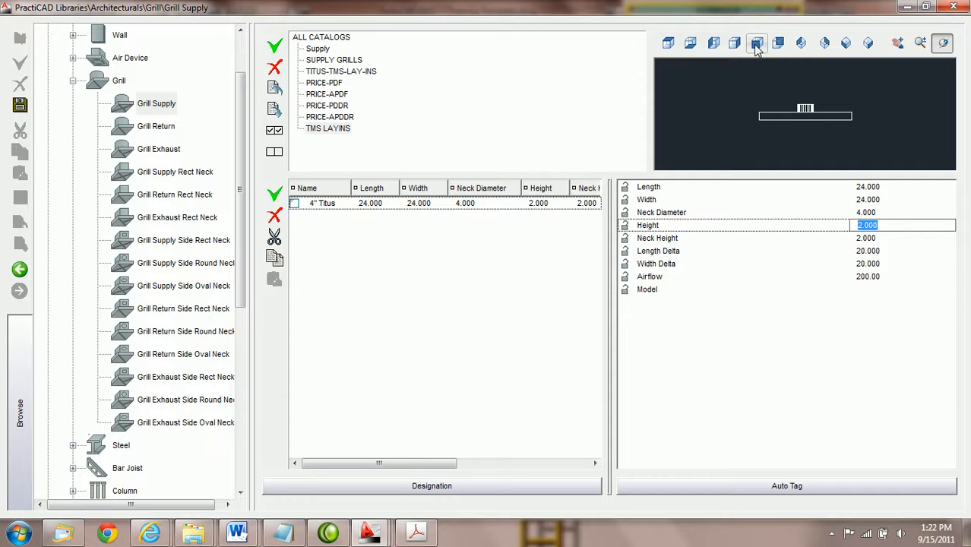
Try grill heights of 0 and 3 and compare the resulting body in the front preview
{"action": "type", "text": "0"}
{"action": "key", "text": "Return"}
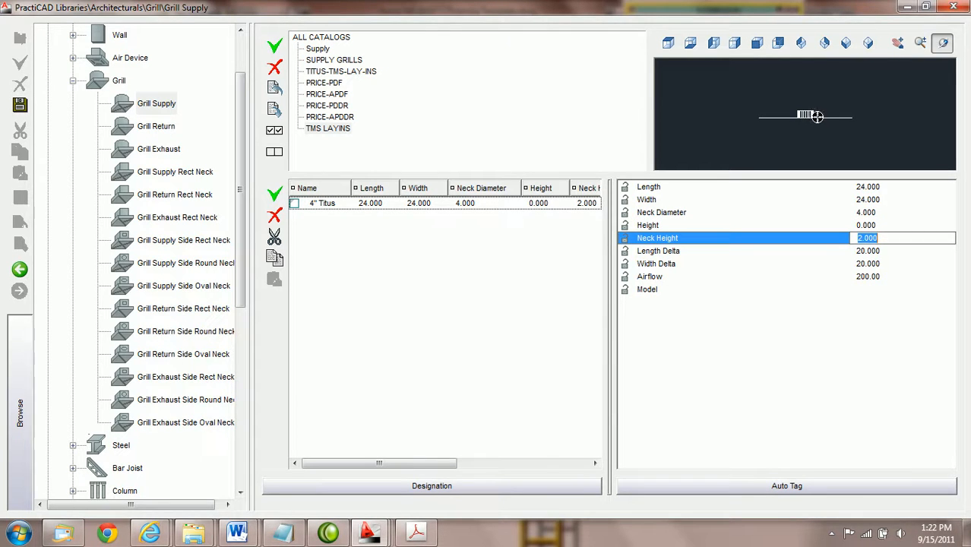
{"action": "left_click", "coordinate": [875, 215]}
{"action": "left_click", "coordinate": [876, 225]}
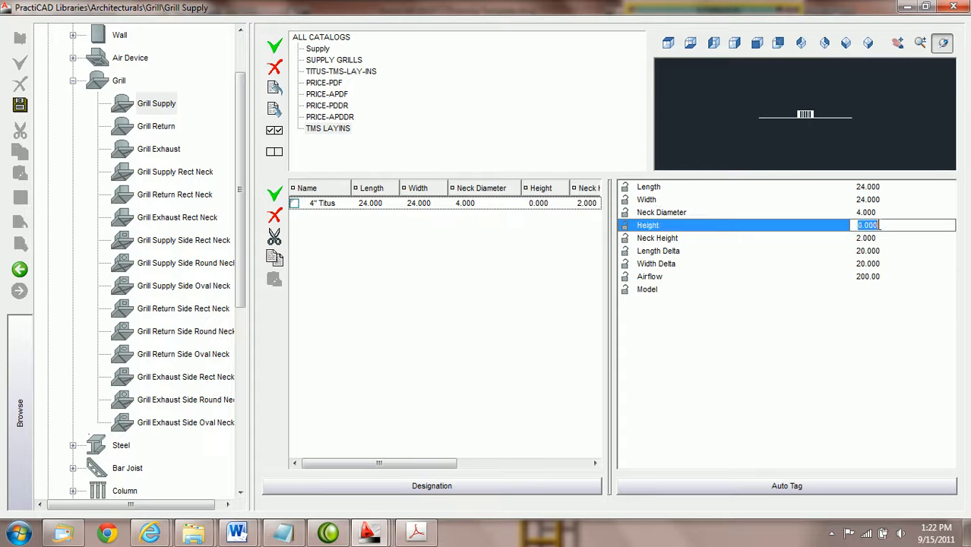
{"action": "type", "text": "3"}
{"action": "key", "text": "Return"}
{"action": "left_click", "coordinate": [841, 121]}
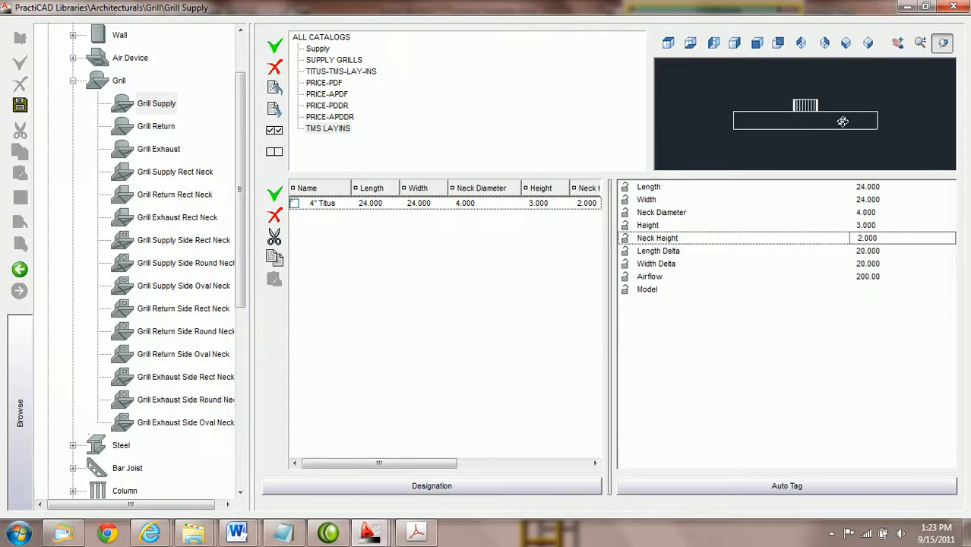
{"action": "scroll", "coordinate": [844, 121], "scroll_direction": "up", "scroll_amount": 2}
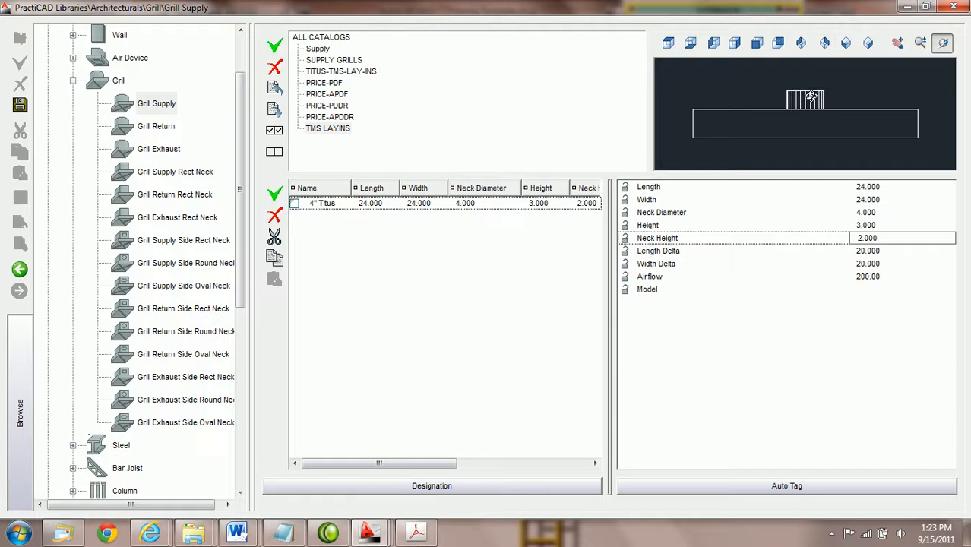
Set the grill's height to 2.25 and neck height to 2.75, using the dimensions in the Titus diffuser PDF
{"action": "left_click", "coordinate": [880, 225]}
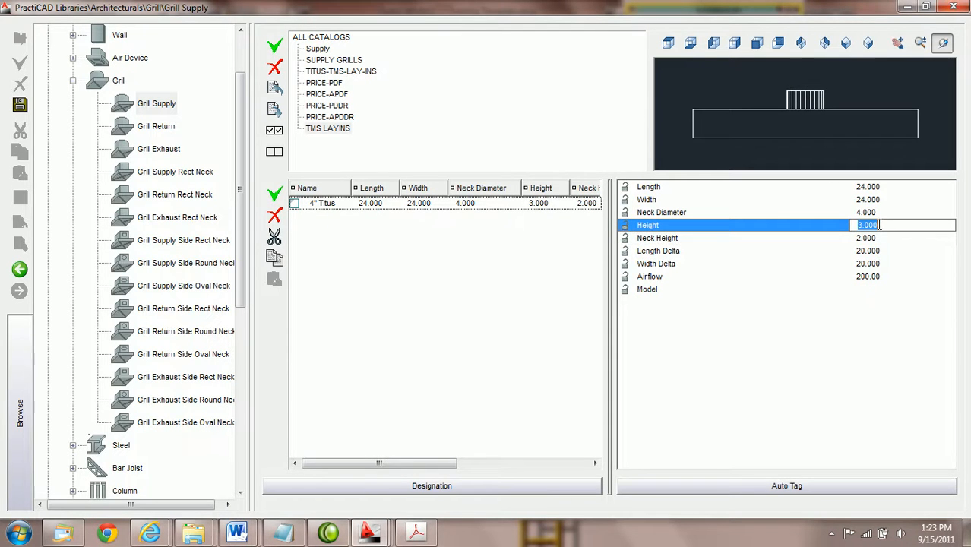
{"action": "left_click", "coordinate": [416, 532]}
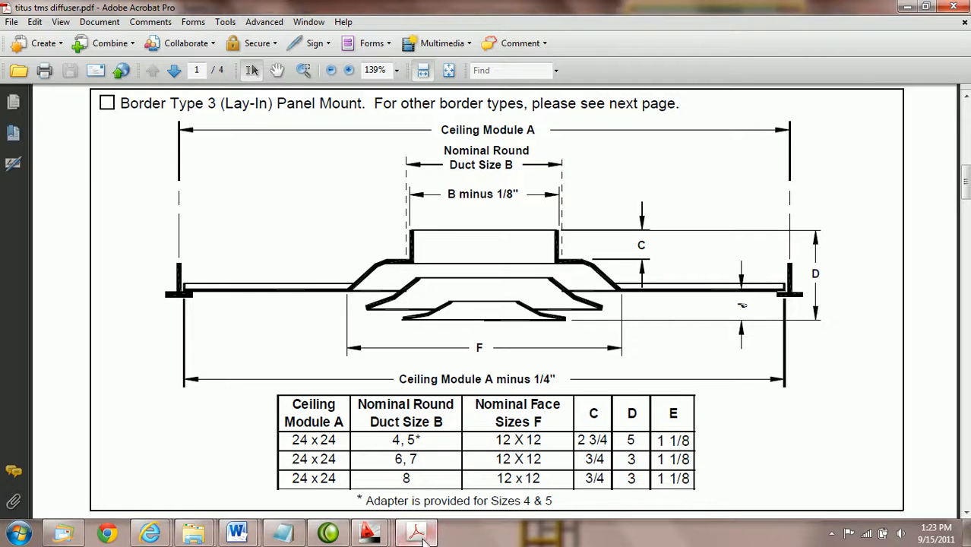
{"action": "mouse_move", "coordinate": [378, 539]}
{"action": "left_click", "coordinate": [495, 477]}
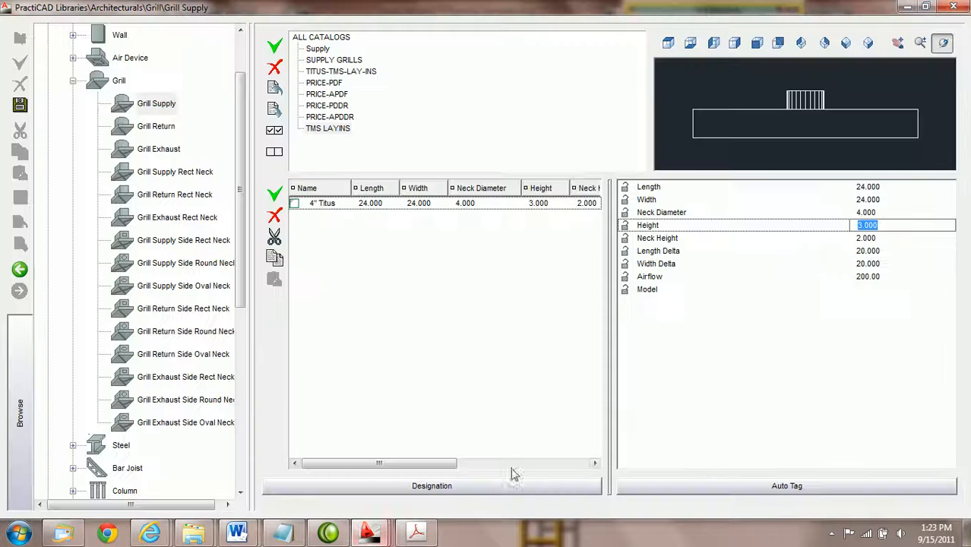
{"action": "type", "text": "2.25"}
{"action": "key", "text": "Tab"}
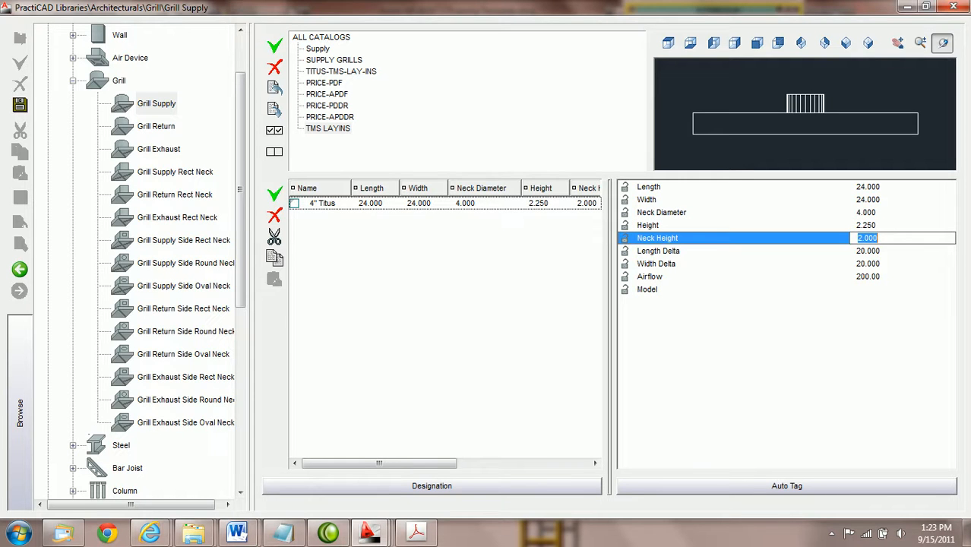
{"action": "type", "text": "2.75"}
{"action": "key", "text": "Tab"}
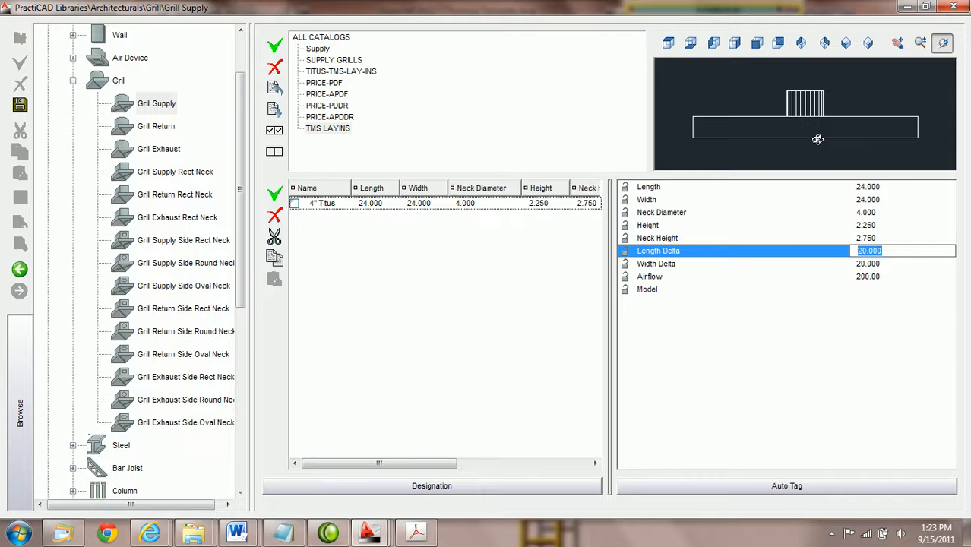
Review the length and width deltas, and set the 4" Titus grill's airflow to 0, leaving the model blank
{"action": "left_click", "coordinate": [876, 263]}
{"action": "left_click", "coordinate": [879, 251]}
{"action": "left_click", "coordinate": [881, 263]}
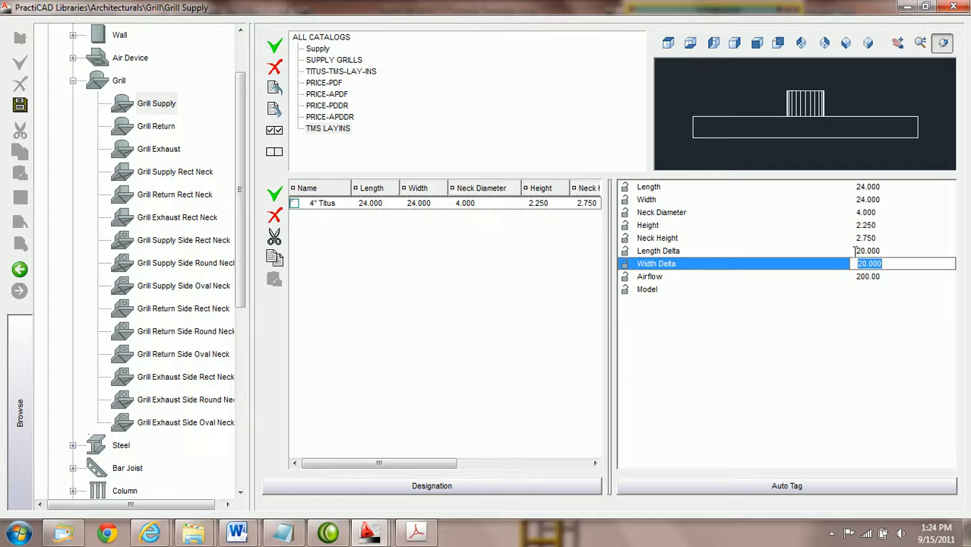
{"action": "left_click", "coordinate": [882, 276]}
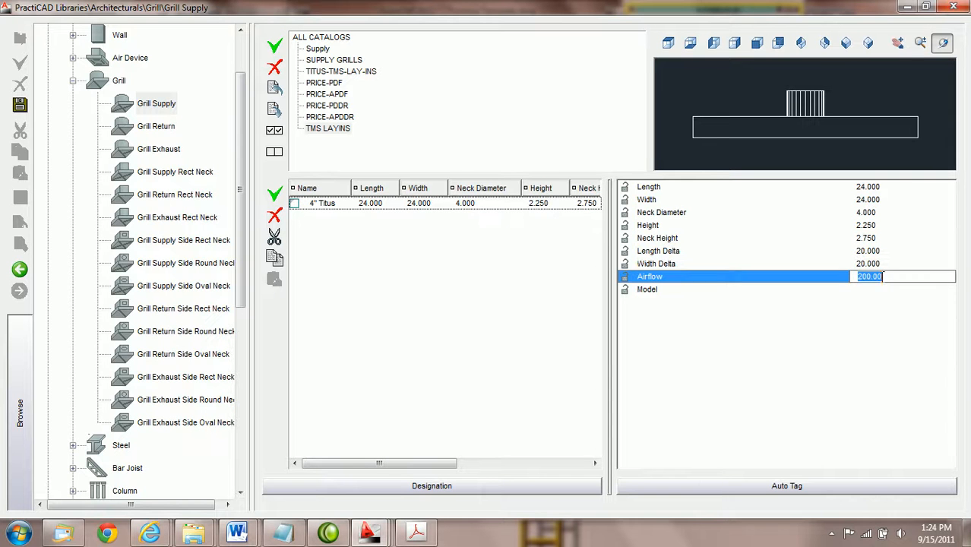
{"action": "type", "text": "0"}
{"action": "key", "text": "Return"}
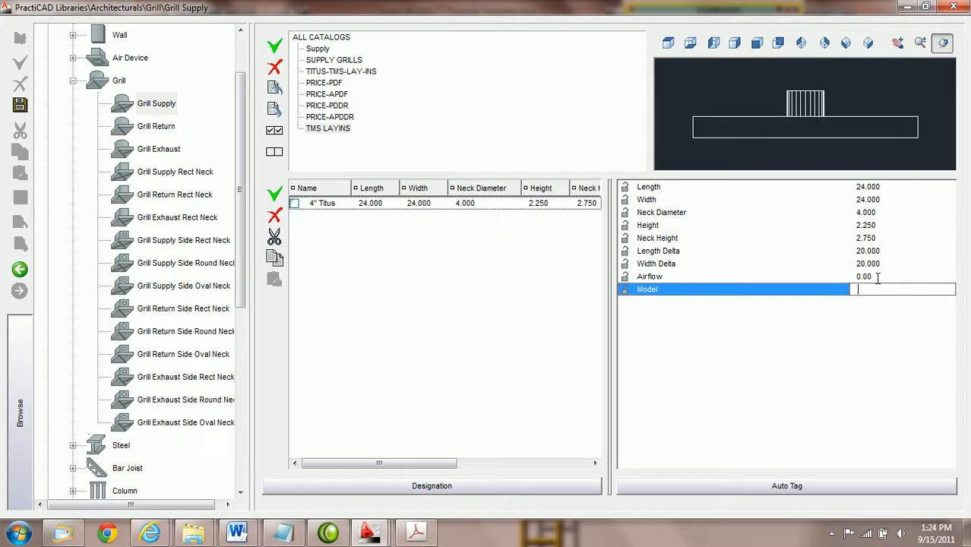
{"action": "left_click", "coordinate": [873, 277]}
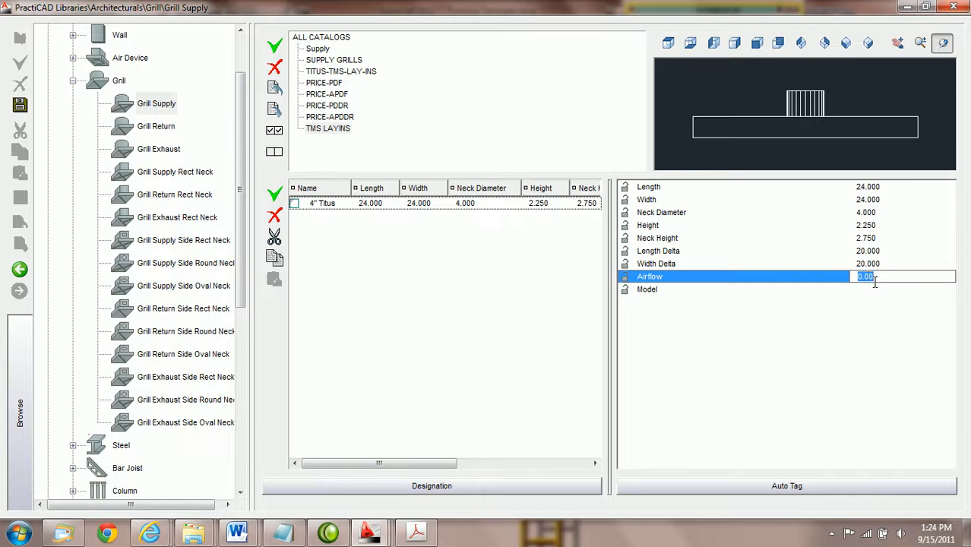
{"action": "left_click", "coordinate": [874, 292]}
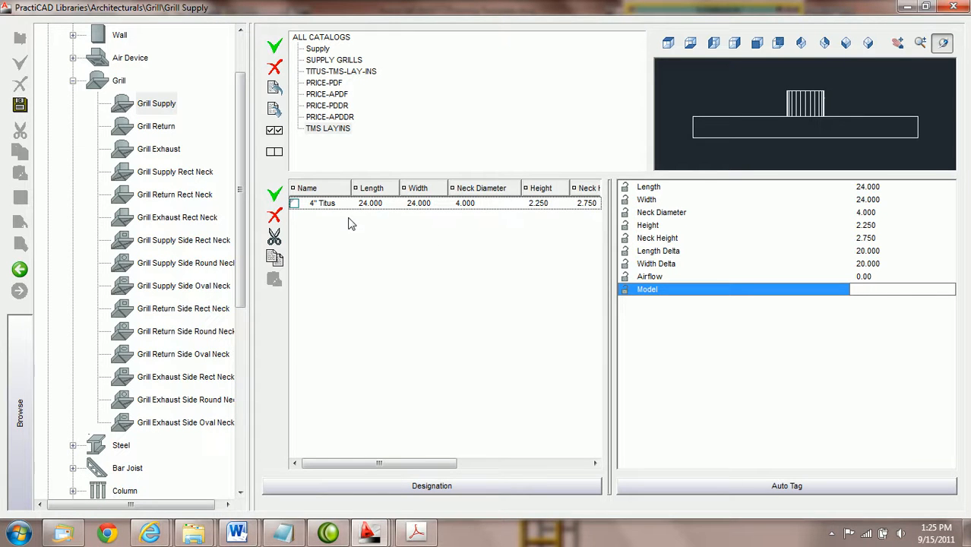
Add a new item named 5" Titus to the TMS LAYINS catalog, based on the 4" Titus grill
{"action": "left_click", "coordinate": [313, 209]}
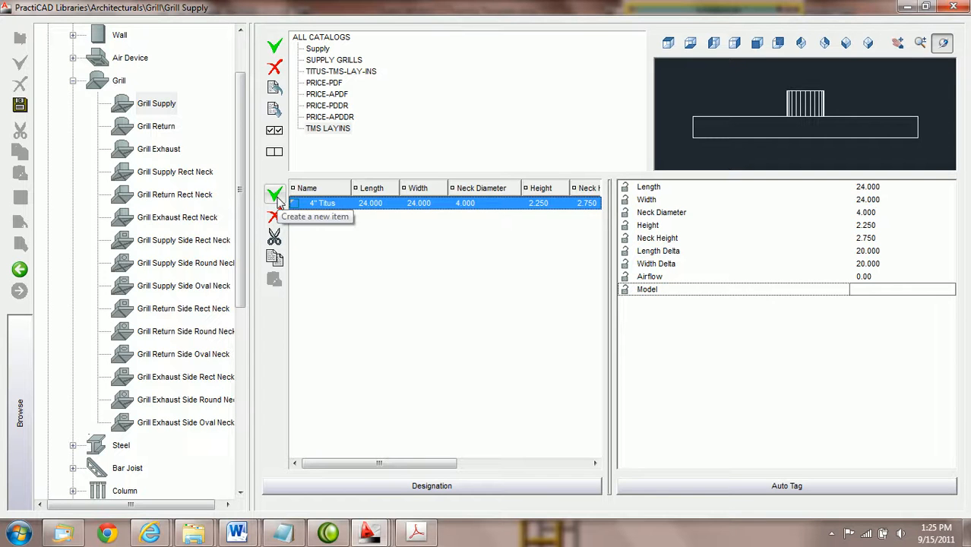
{"action": "left_click", "coordinate": [275, 196]}
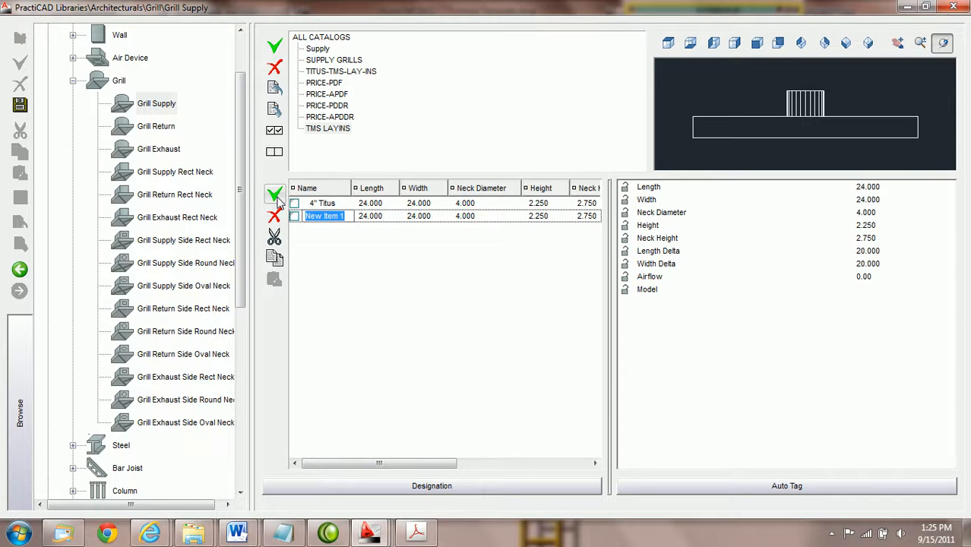
{"action": "type", "text": "5\""}
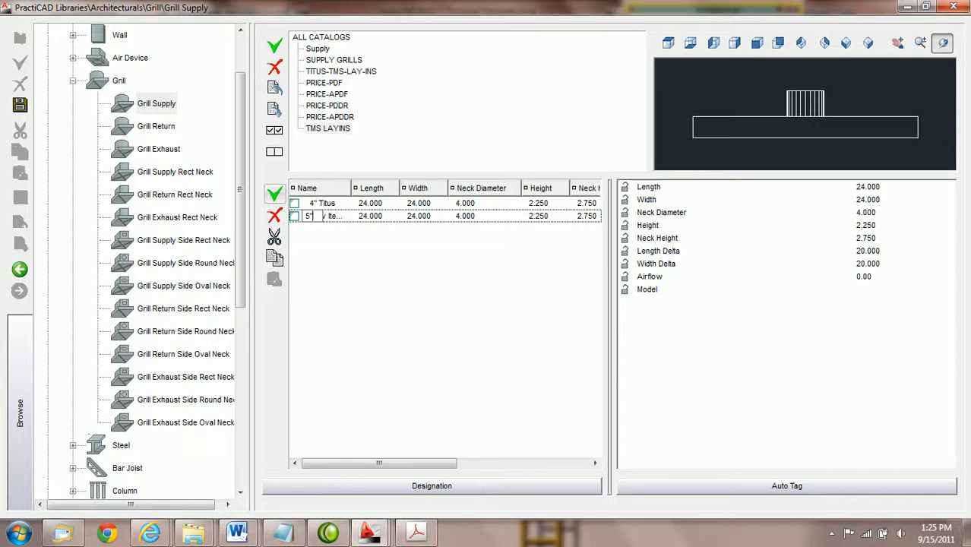
{"action": "type", "text": " Titus"}
{"action": "key", "text": "Tab"}
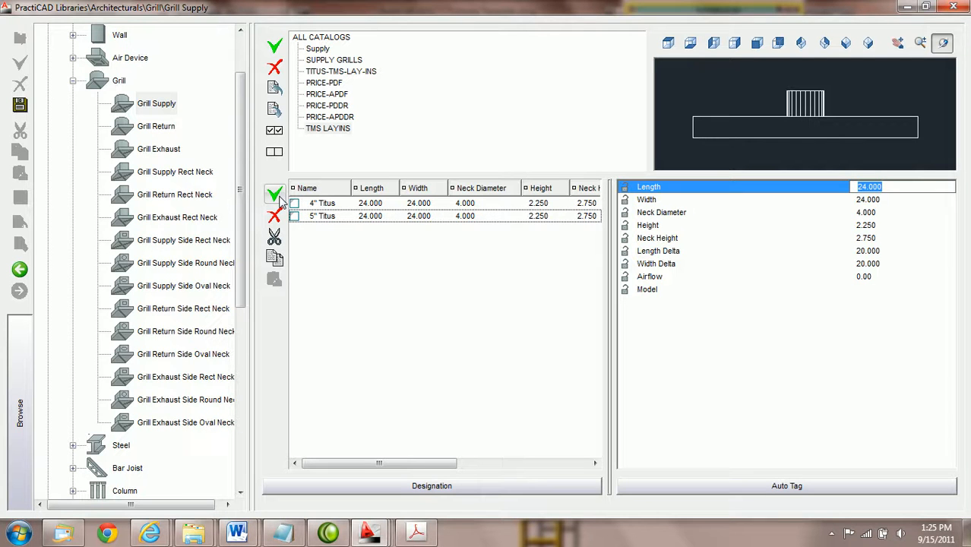
Set the 5" Titus grill's neck diameter to 5, keeping its length and width
{"action": "key", "text": "Tab"}
{"action": "key", "text": "Tab"}
{"action": "type", "text": "5"}
{"action": "key", "text": "Tab"}
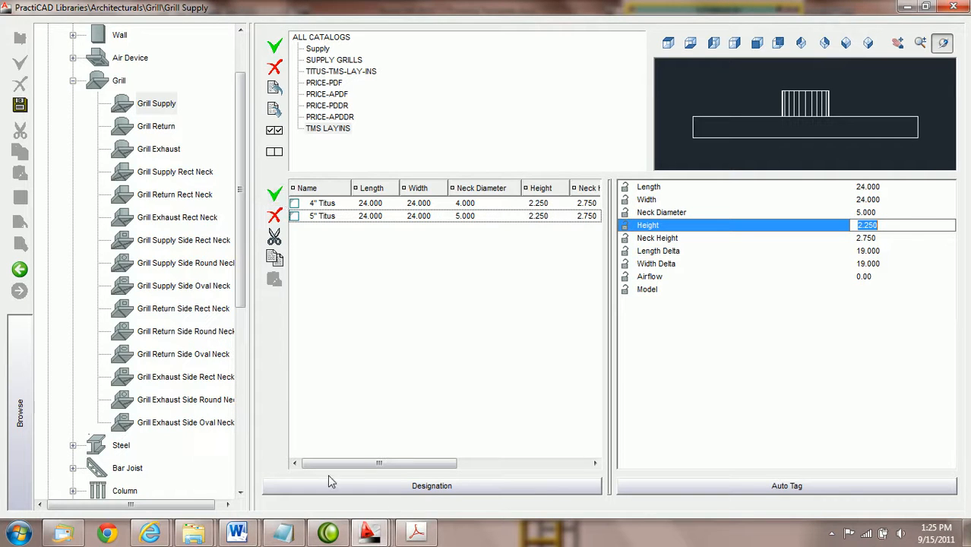
Check the 5" duct size's dimensions in the Titus diffuser PDF, then return to the PractiCAD library
{"action": "left_click", "coordinate": [420, 535]}
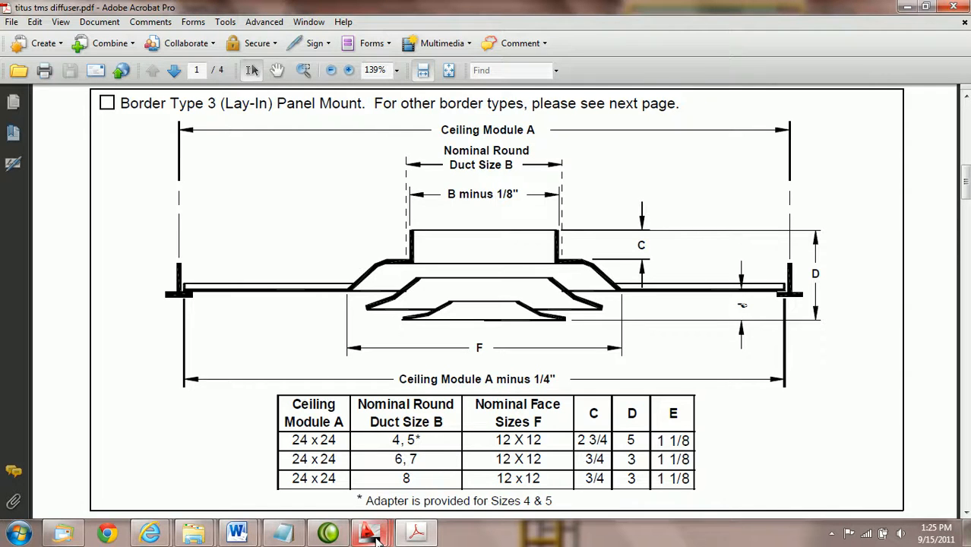
{"action": "mouse_move", "coordinate": [378, 538]}
{"action": "left_click", "coordinate": [543, 460]}
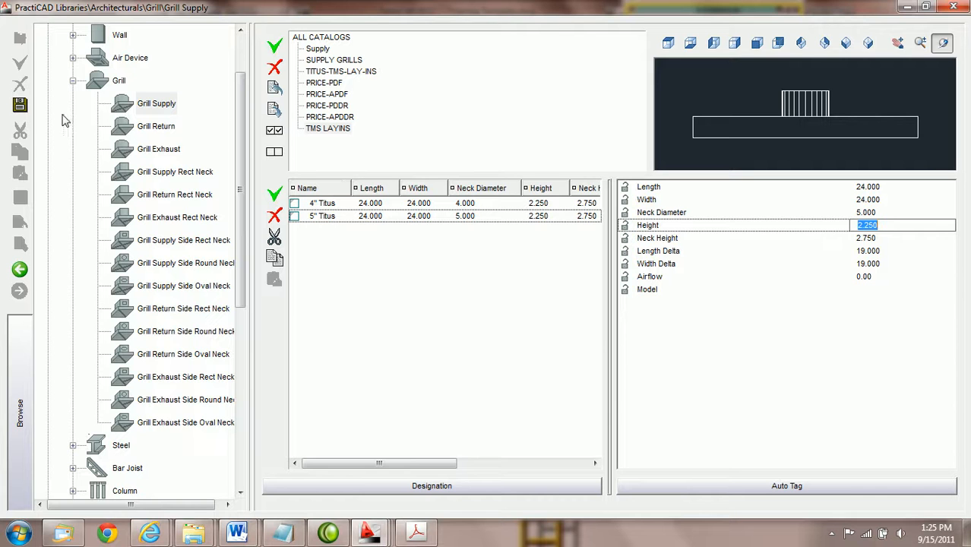
Save the library with the TMS LAYINS catalog selected, then close it to return to the drawing
{"action": "left_click", "coordinate": [20, 105]}
{"action": "left_click", "coordinate": [319, 131]}
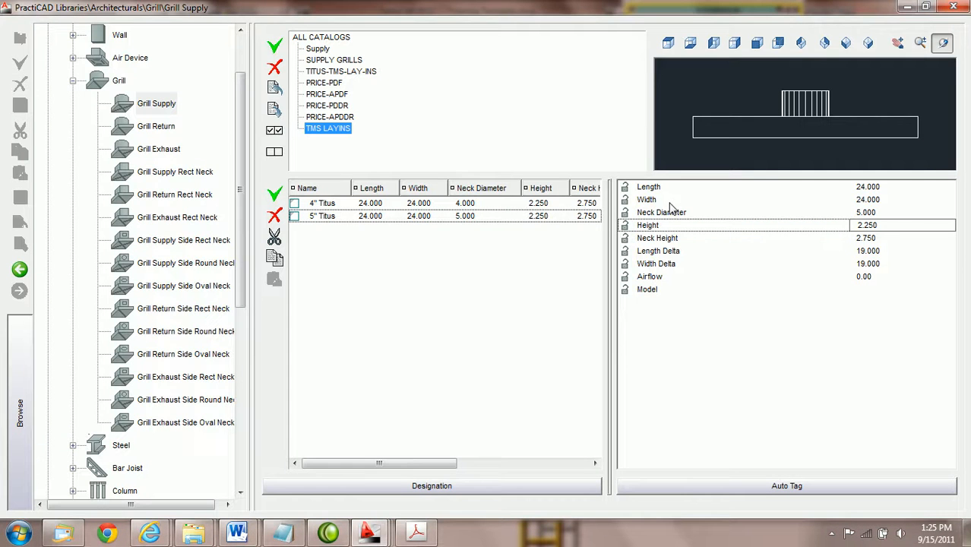
{"action": "left_click", "coordinate": [955, 7]}
Start placing the 4" Titus supply grill from the catalog items in the drawing
{"action": "mouse_move", "coordinate": [681, 11]}
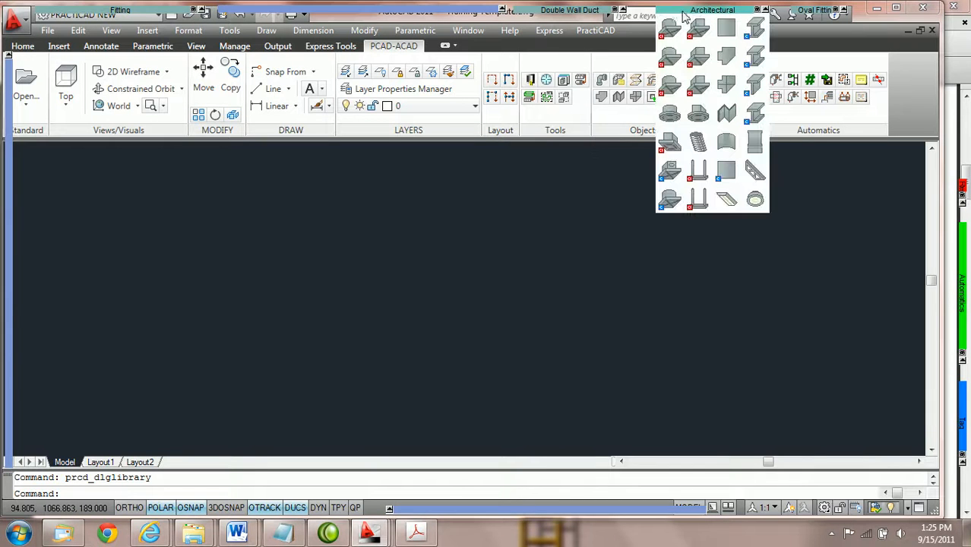
{"action": "left_click", "coordinate": [666, 201]}
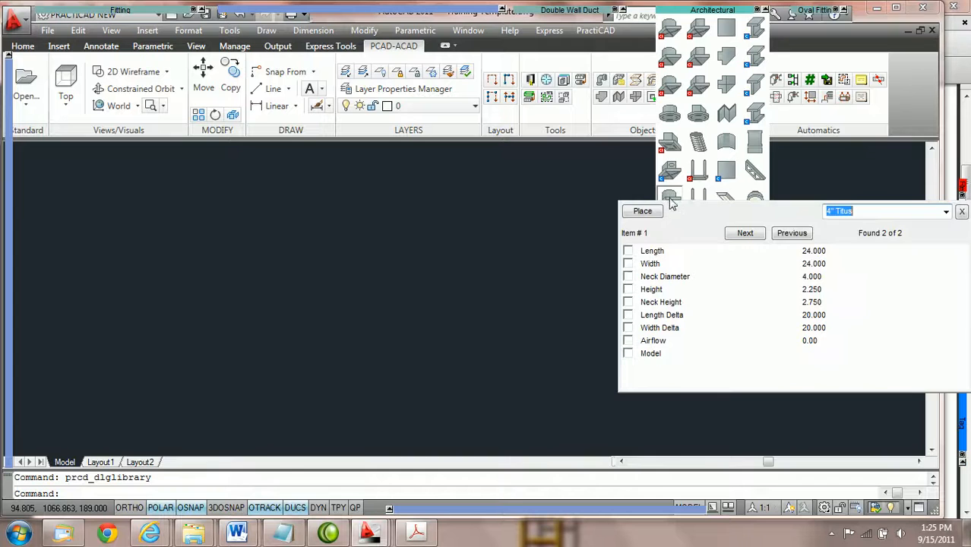
{"action": "left_click", "coordinate": [947, 212]}
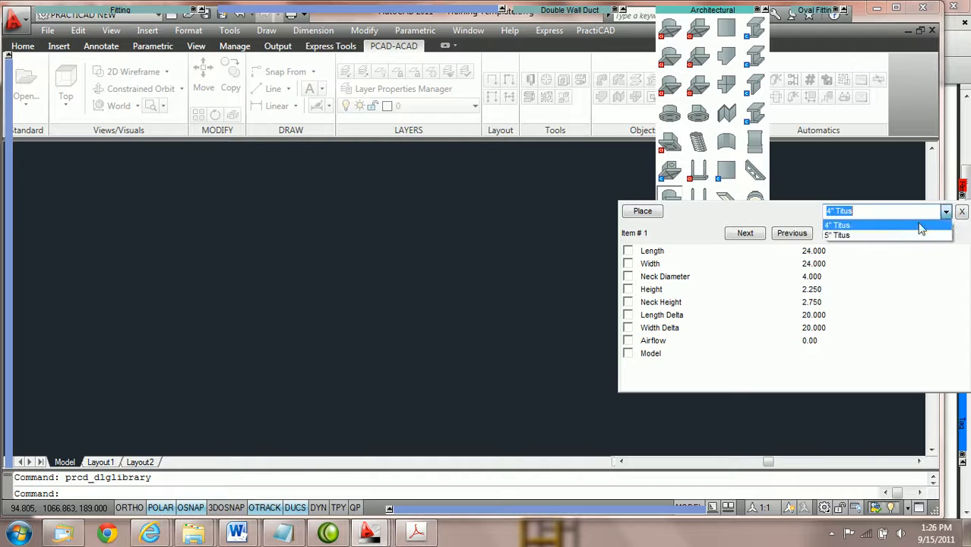
{"action": "left_click", "coordinate": [880, 237]}
{"action": "left_click", "coordinate": [643, 212]}
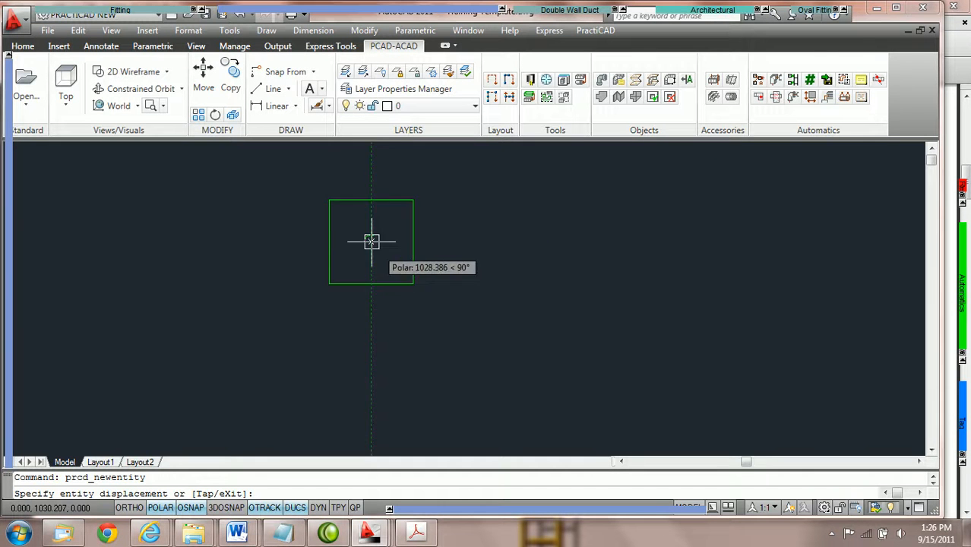
Set the supply grill's model to ABC-123 and its airflow to 200 before placement
{"action": "mouse_move", "coordinate": [9, 211]}
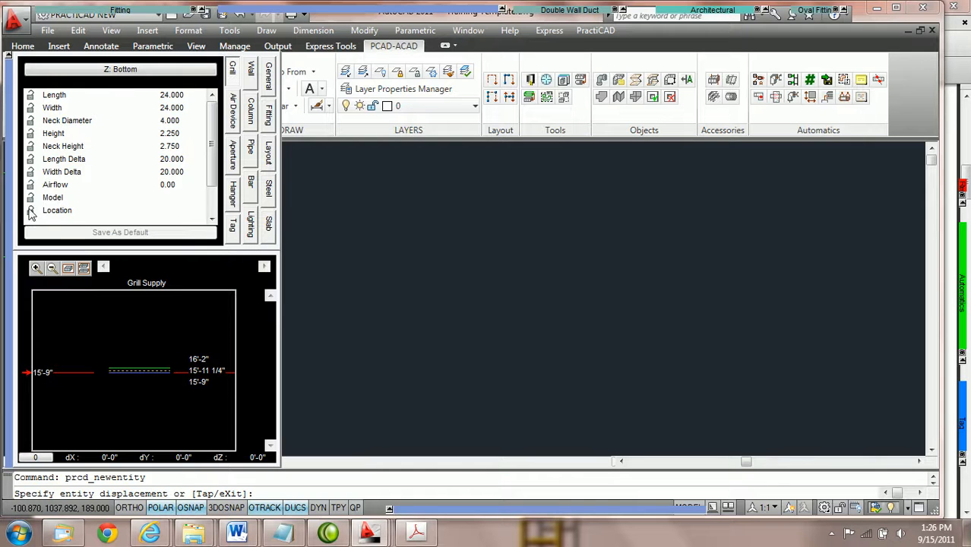
{"action": "left_click", "coordinate": [183, 200]}
{"action": "type", "text": "aB"}
{"action": "key", "text": "BackSpace"}
{"action": "key", "text": "BackSpace"}
{"action": "type", "text": "ABC-123"}
{"action": "left_click", "coordinate": [195, 184]}
{"action": "type", "text": "200"}
{"action": "left_click", "coordinate": [190, 211]}
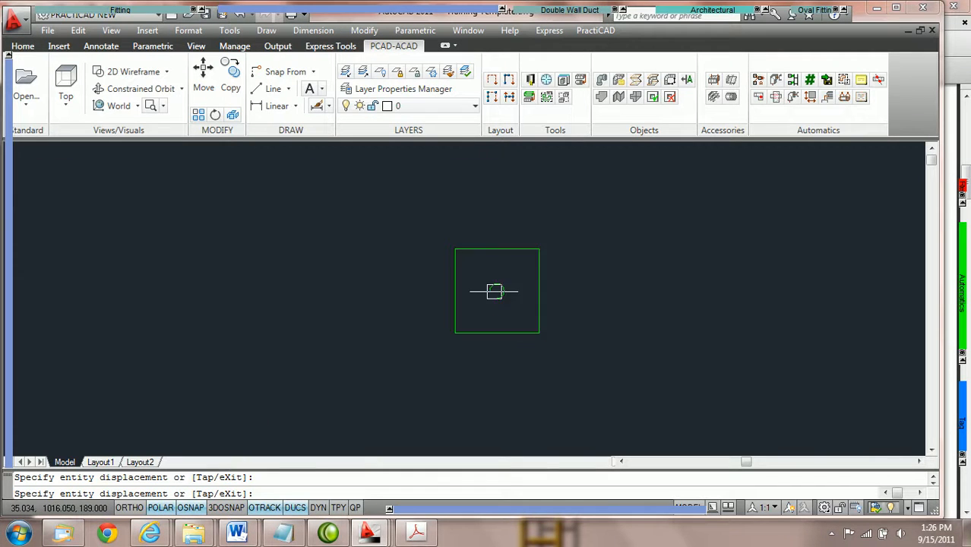
Place the supply grill in the drawing with its model, neck size and airflow tag beside it, and end placement
{"action": "left_click", "coordinate": [386, 293]}
{"action": "left_click", "coordinate": [406, 296]}
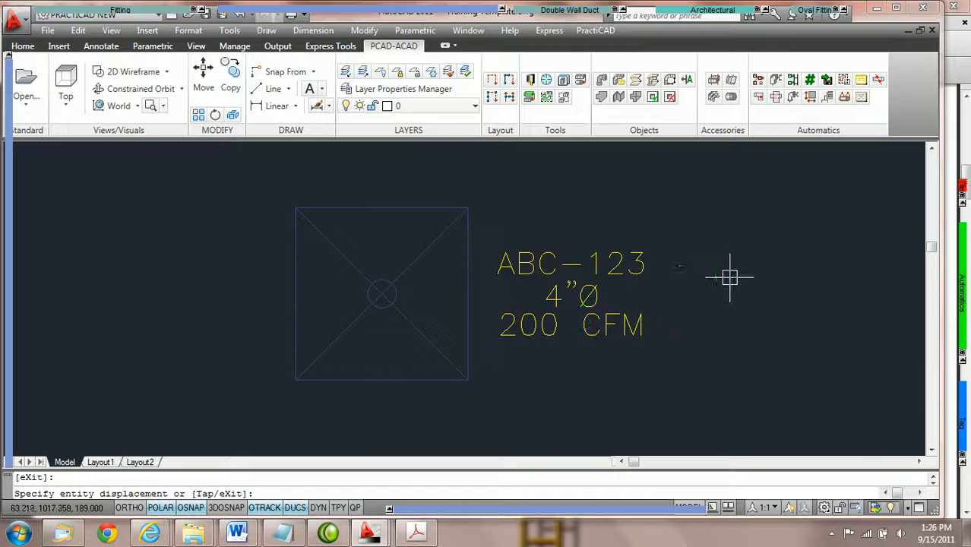
{"action": "key", "text": "Escape"}
{"action": "scroll", "coordinate": [714, 326], "scroll_direction": "down", "scroll_amount": 2}
{"action": "scroll", "coordinate": [714, 325], "scroll_direction": "up", "scroll_amount": 1}
{"action": "middle_click_drag", "start_coordinate": [714, 326], "coordinate": [626, 282]}
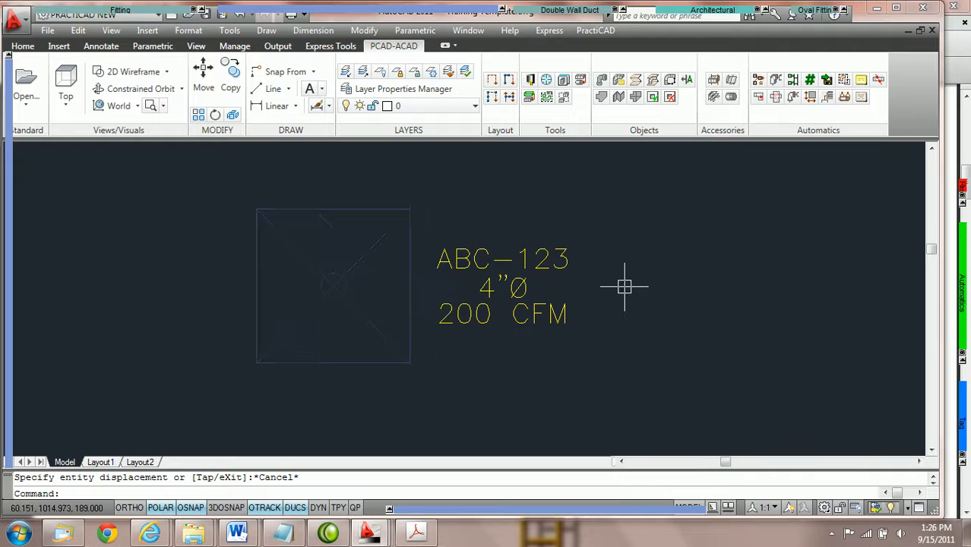